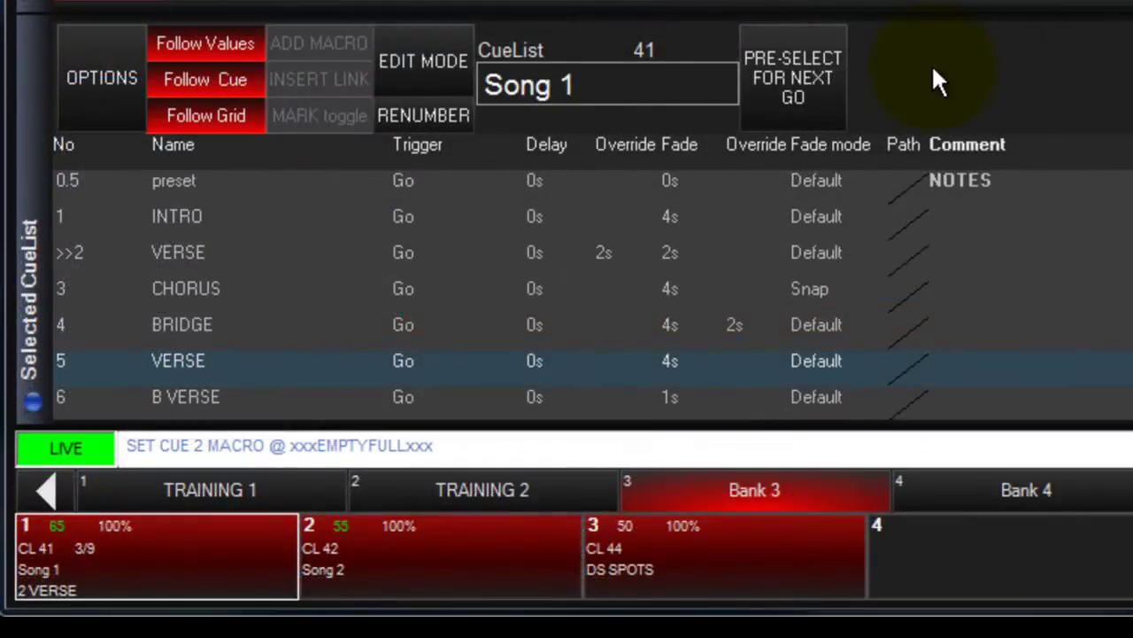
Step: Enable editing of the Song 1 cuelist and add three macros to cue 2 VERSE
click(182, 251)
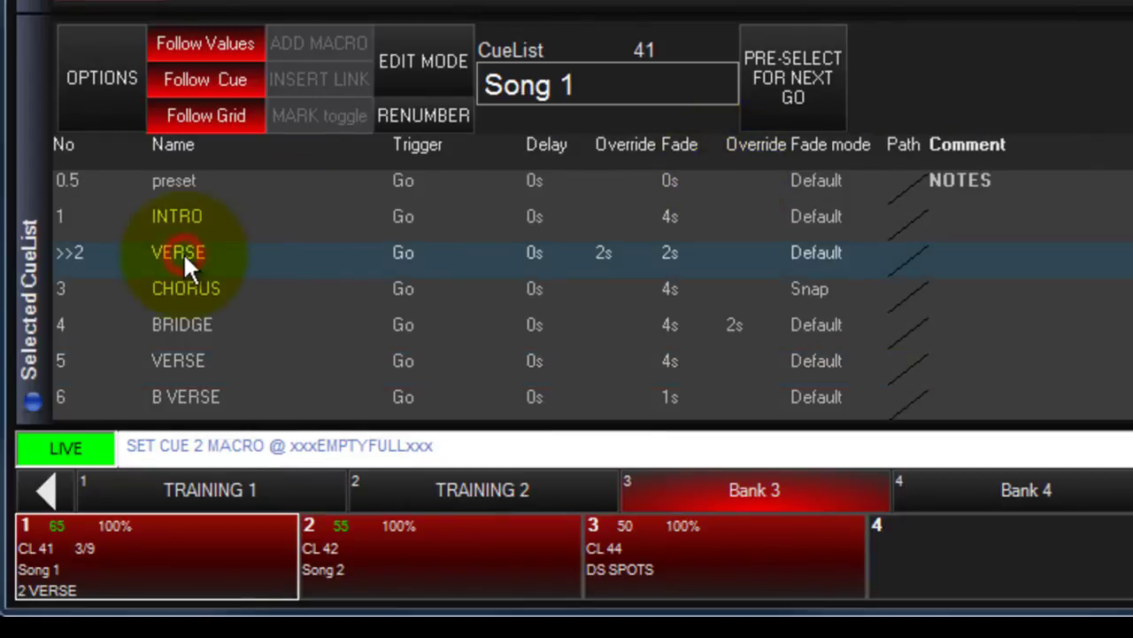
click(433, 60)
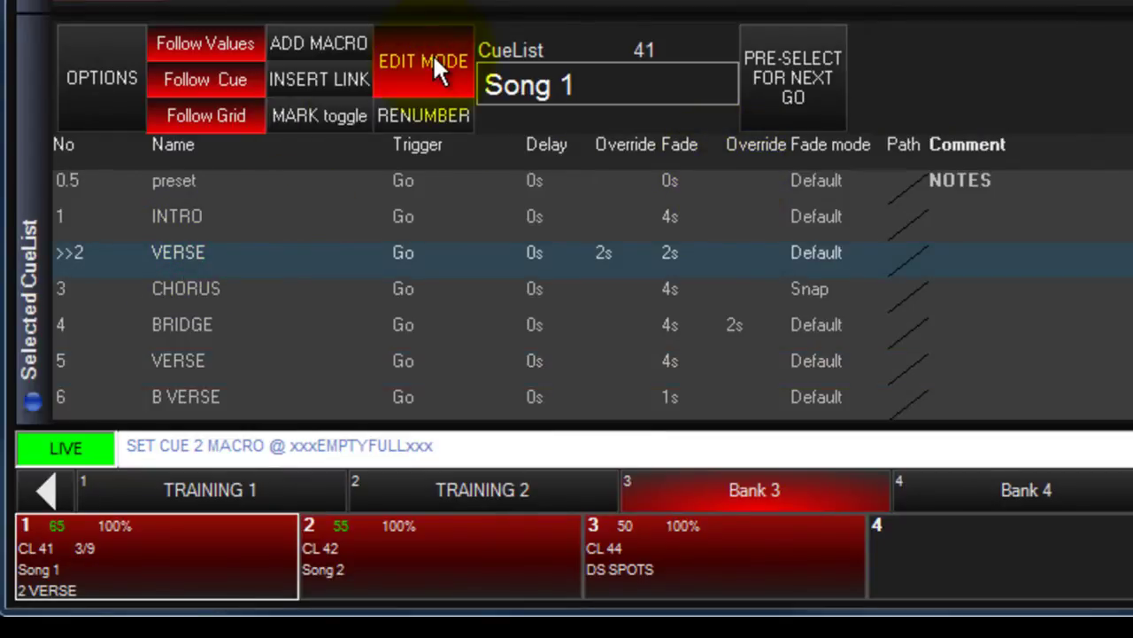
click(332, 36)
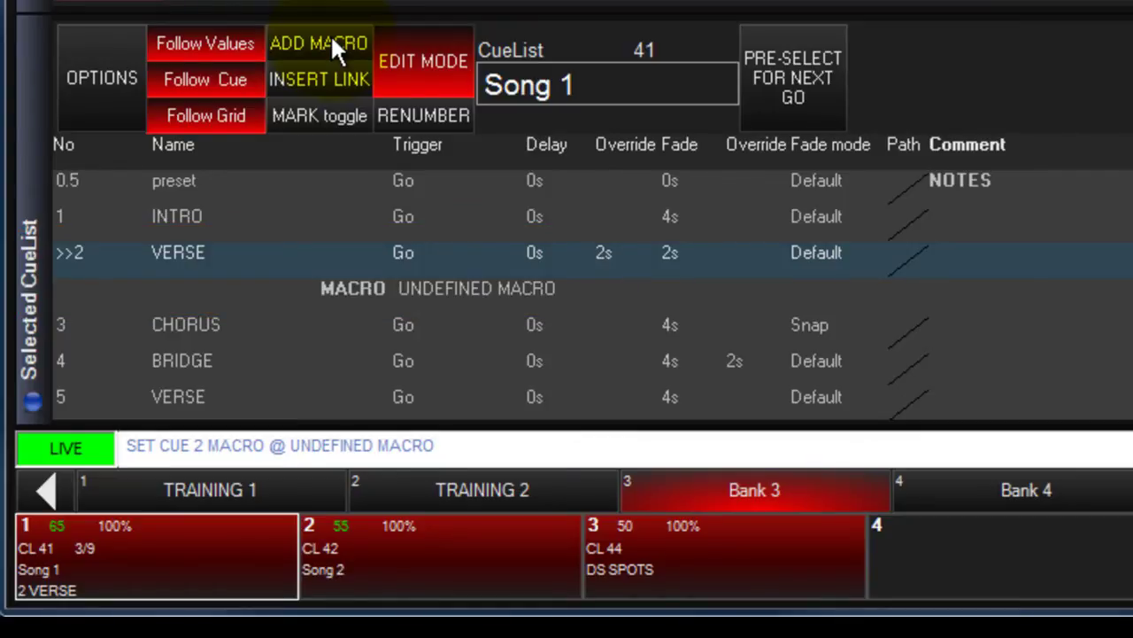
click(332, 40)
click(331, 40)
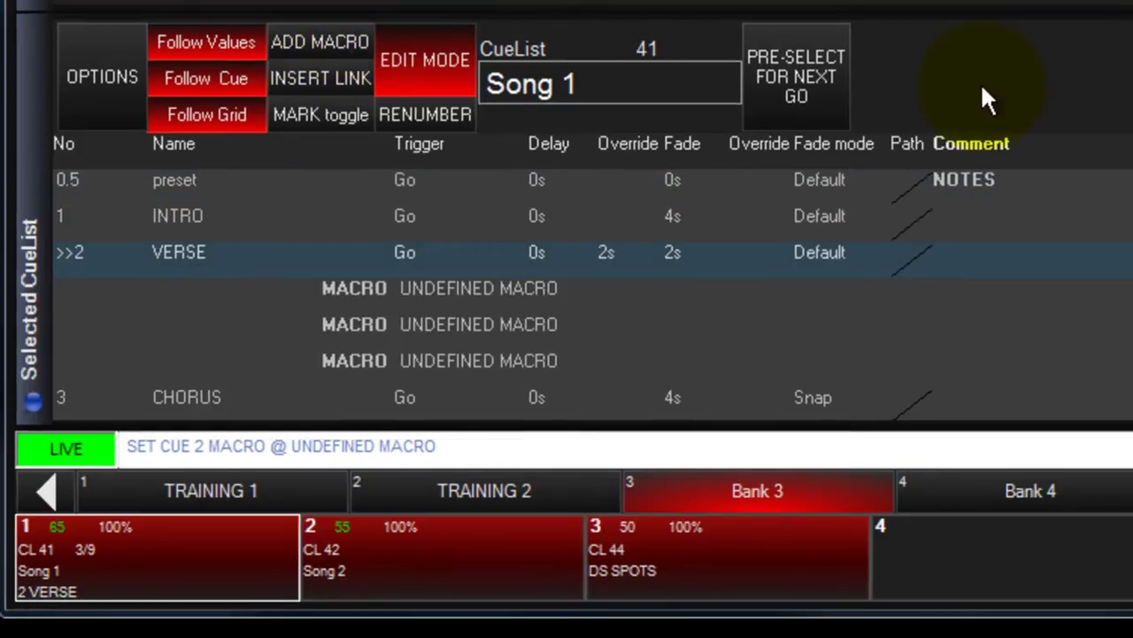
Step: Define the first macro under cue 2 as TRIGGER for cuelist 30 TW Color and apply it
click(477, 291)
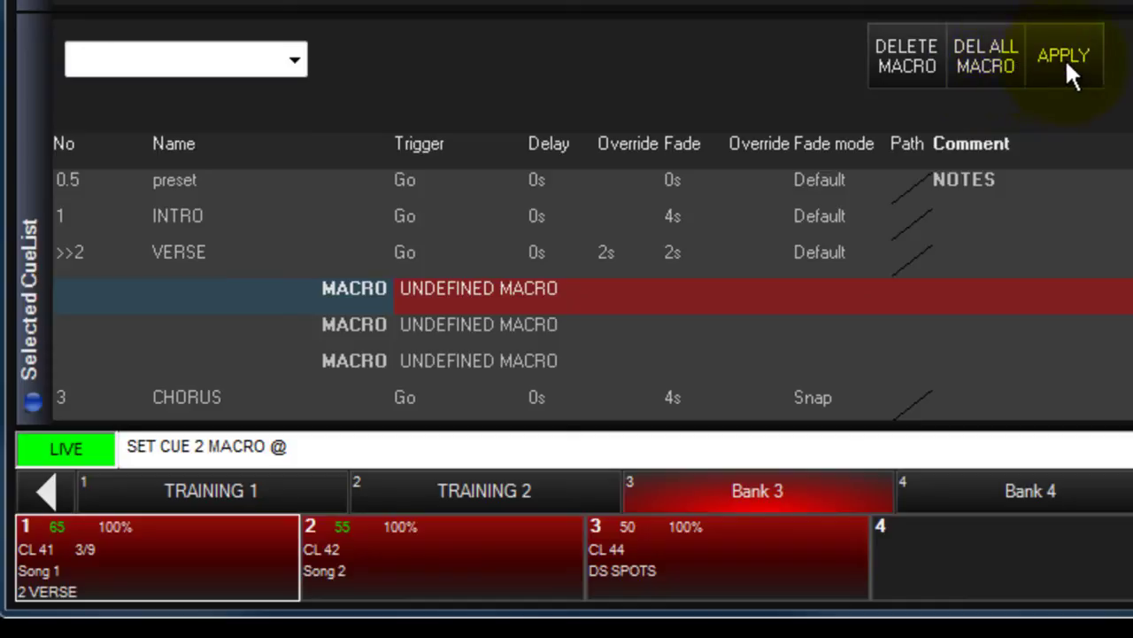
click(294, 62)
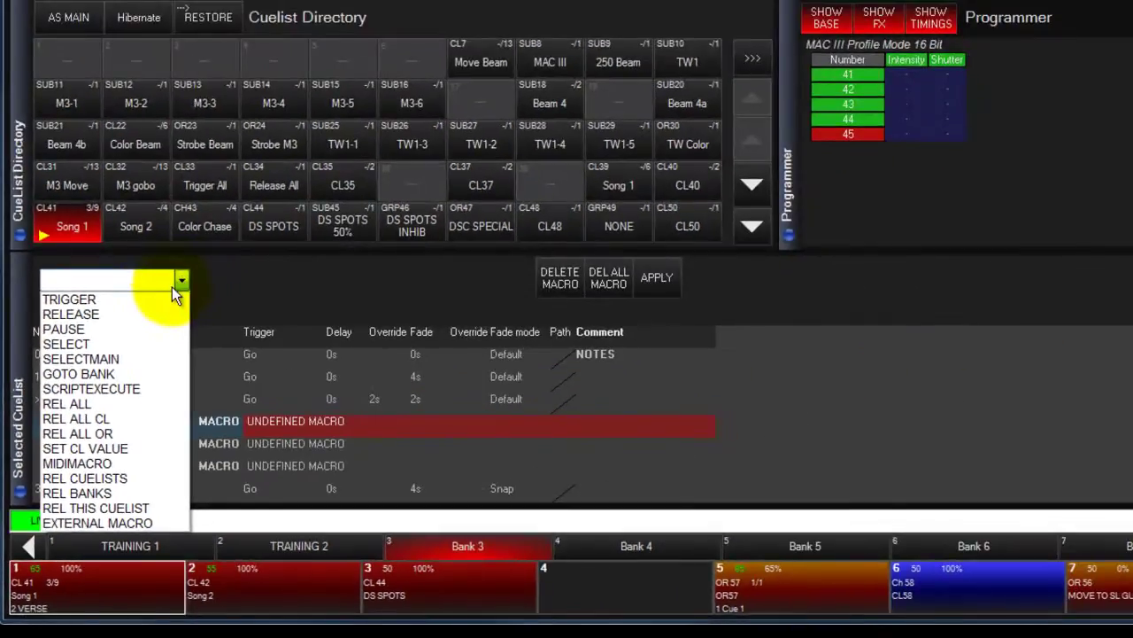
click(156, 299)
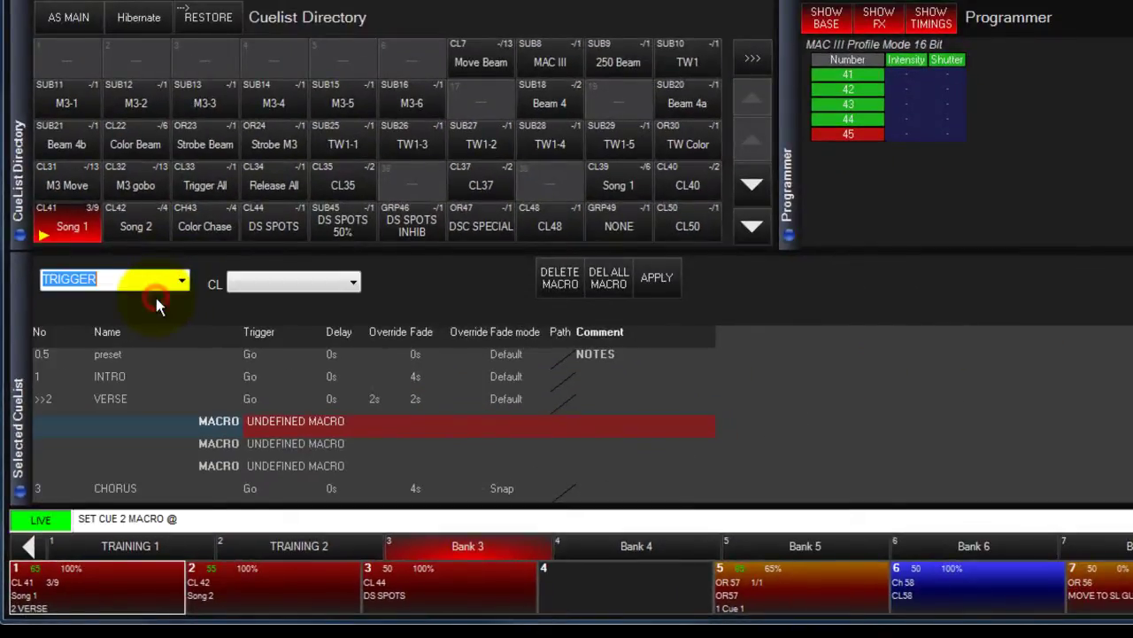
click(354, 284)
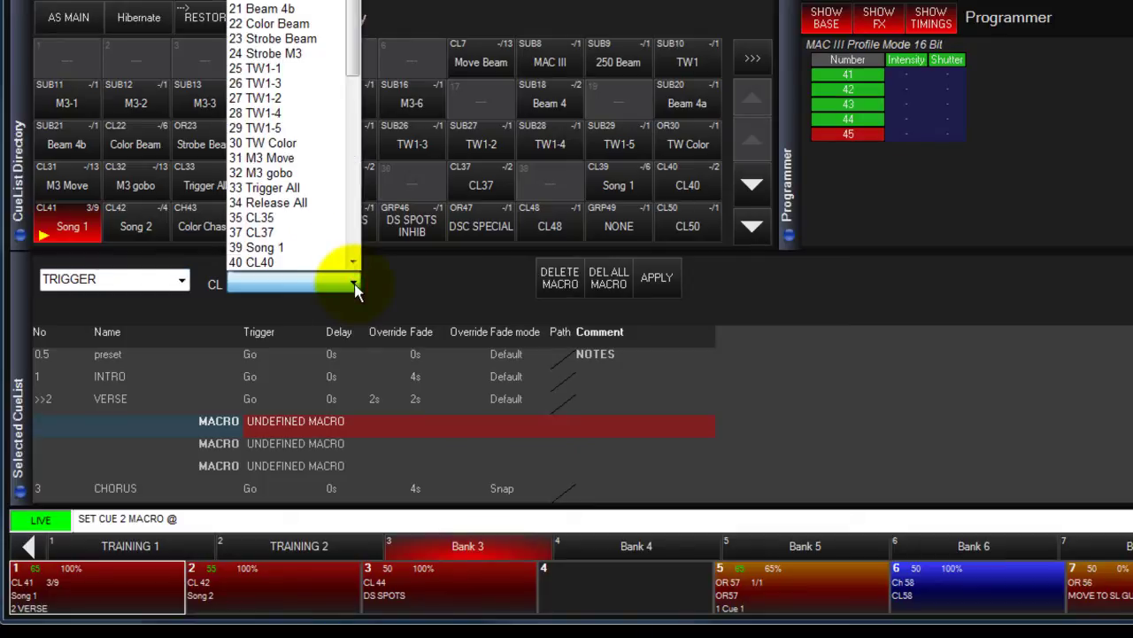
click(343, 143)
click(662, 283)
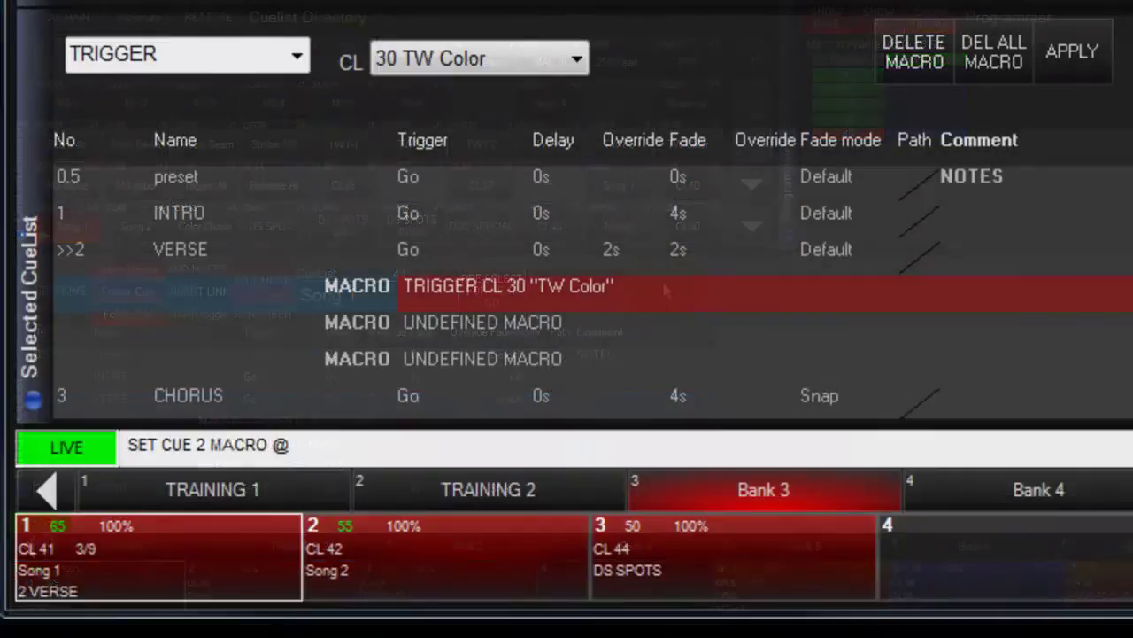
Step: Change the first macro under cue 2 to GOTO BANK 8 on the Main Console and apply it
click(296, 57)
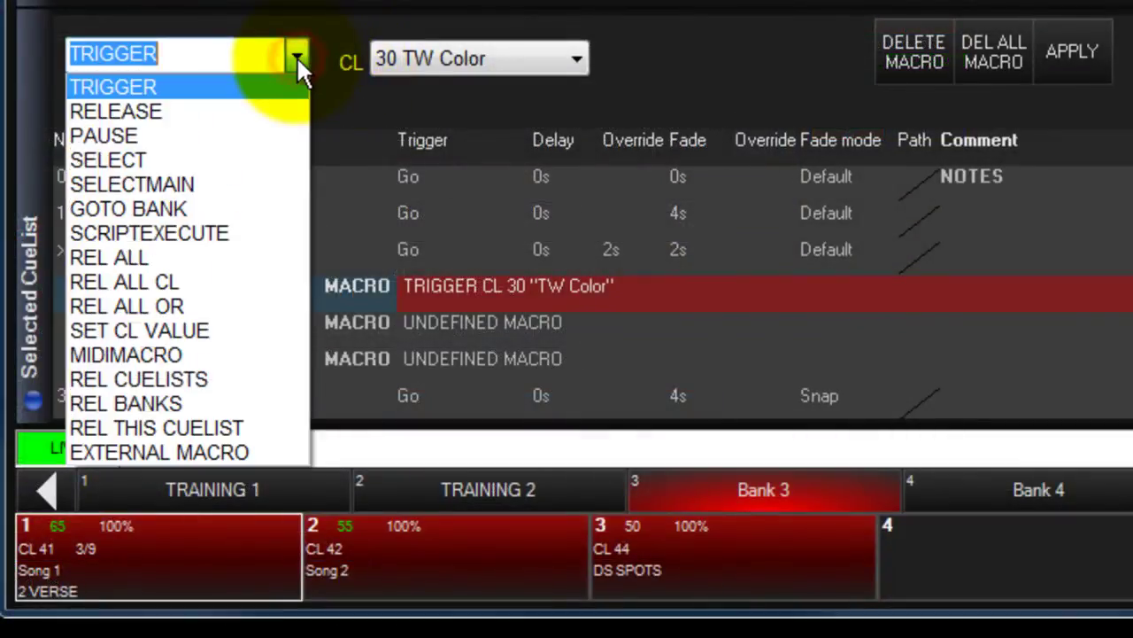
click(275, 208)
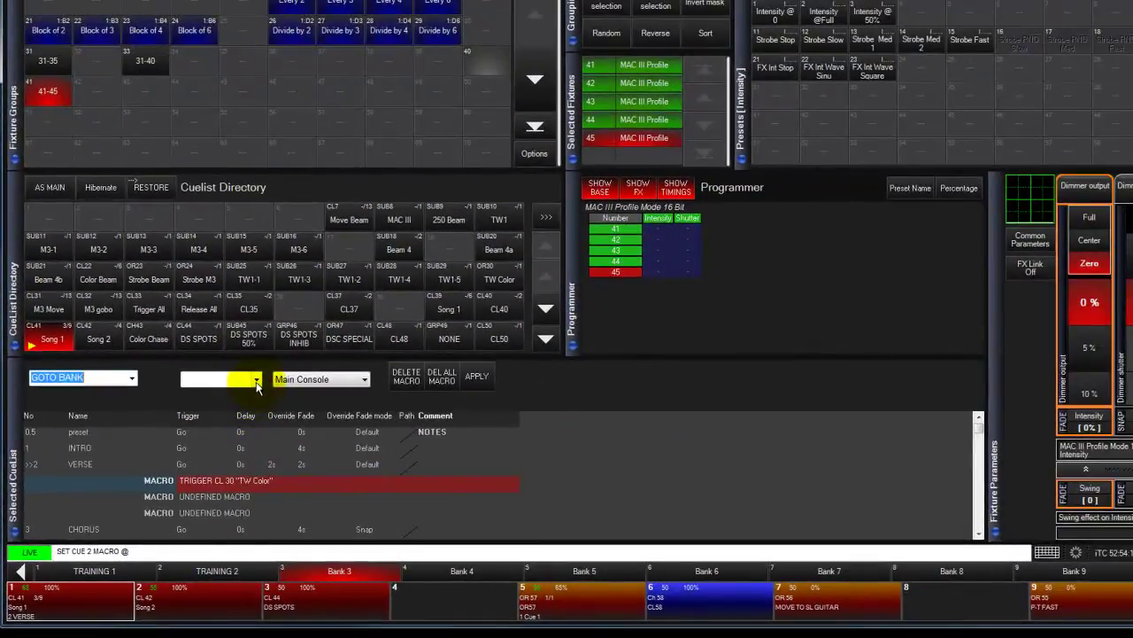
click(256, 380)
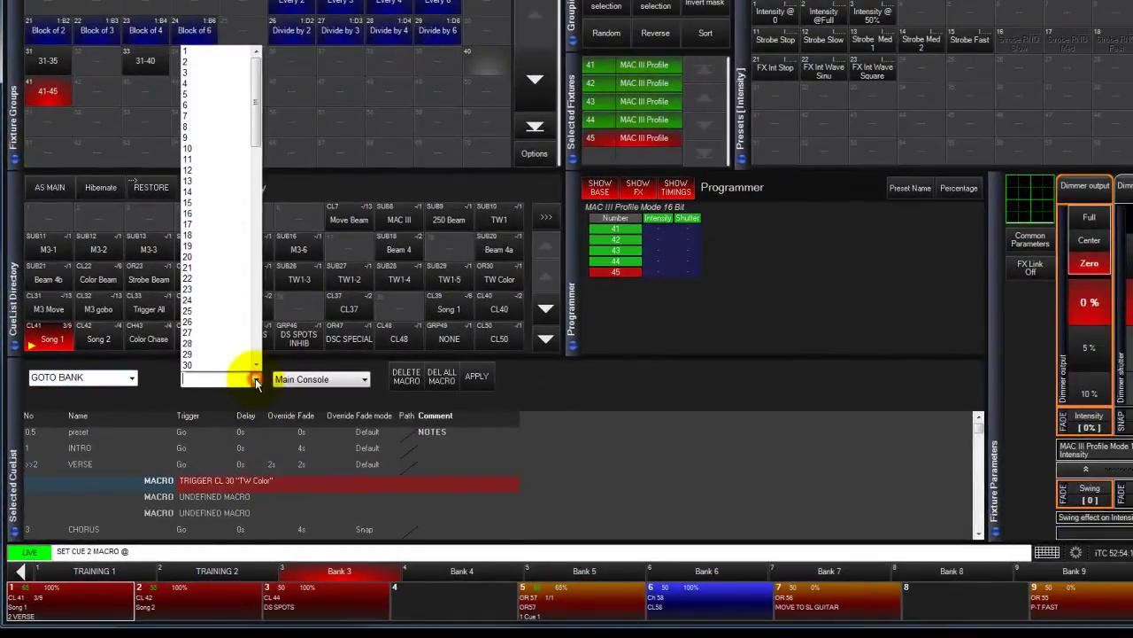
click(222, 135)
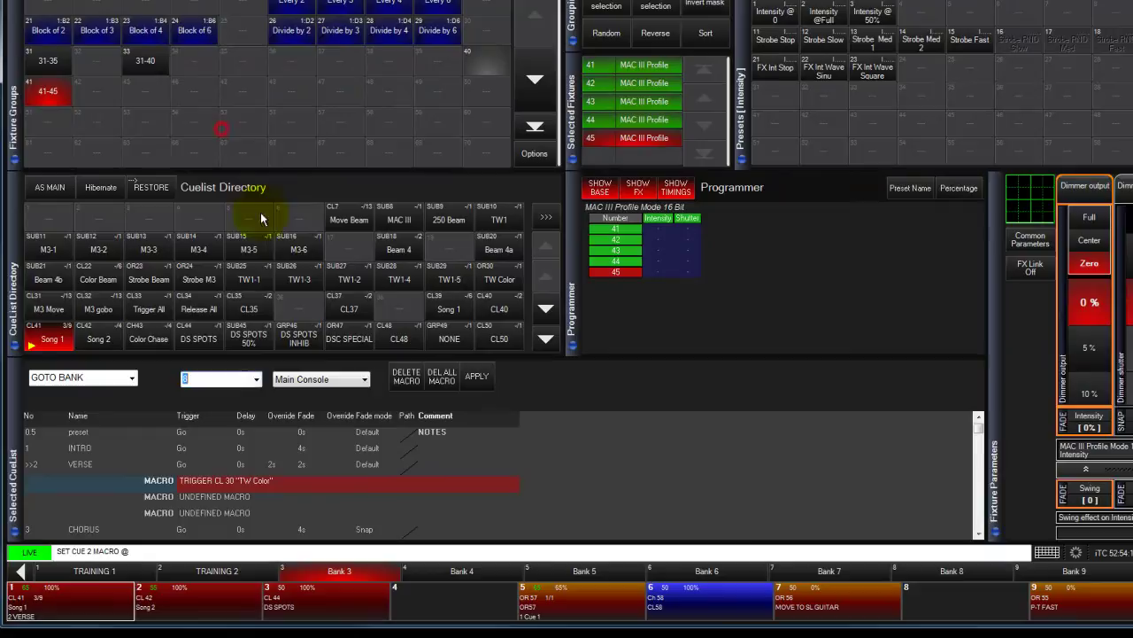
click(364, 380)
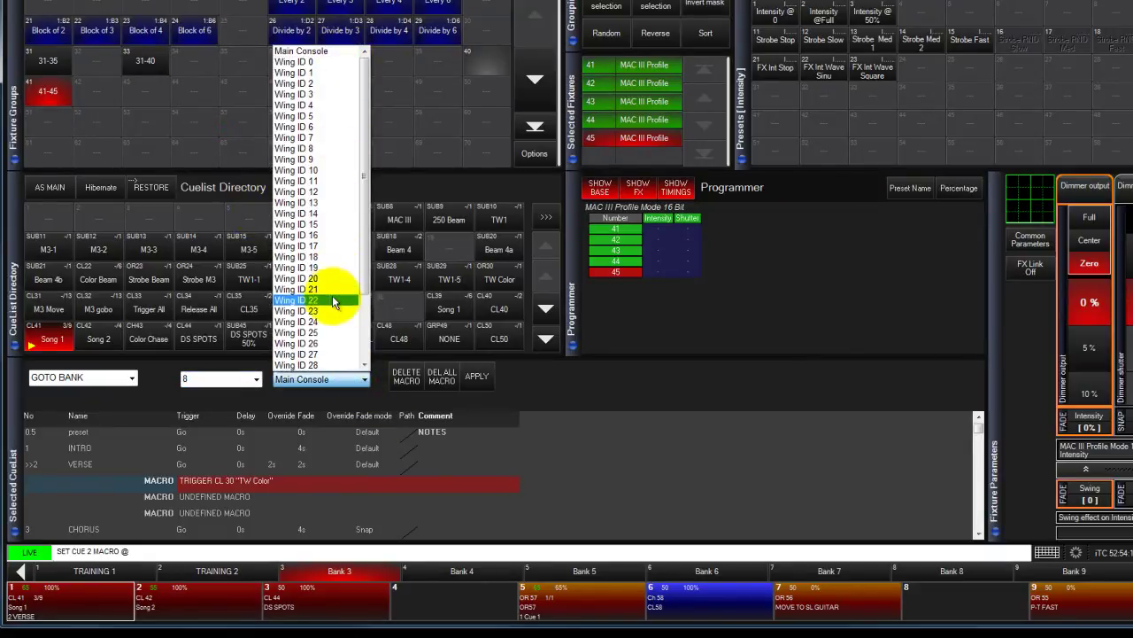
click(330, 53)
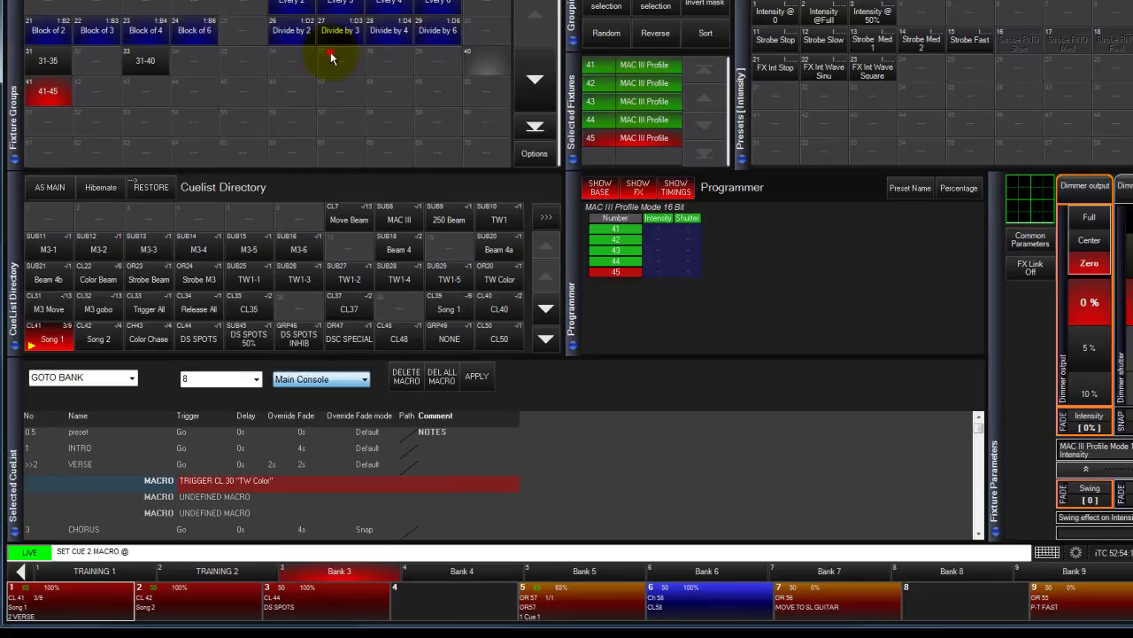
click(476, 379)
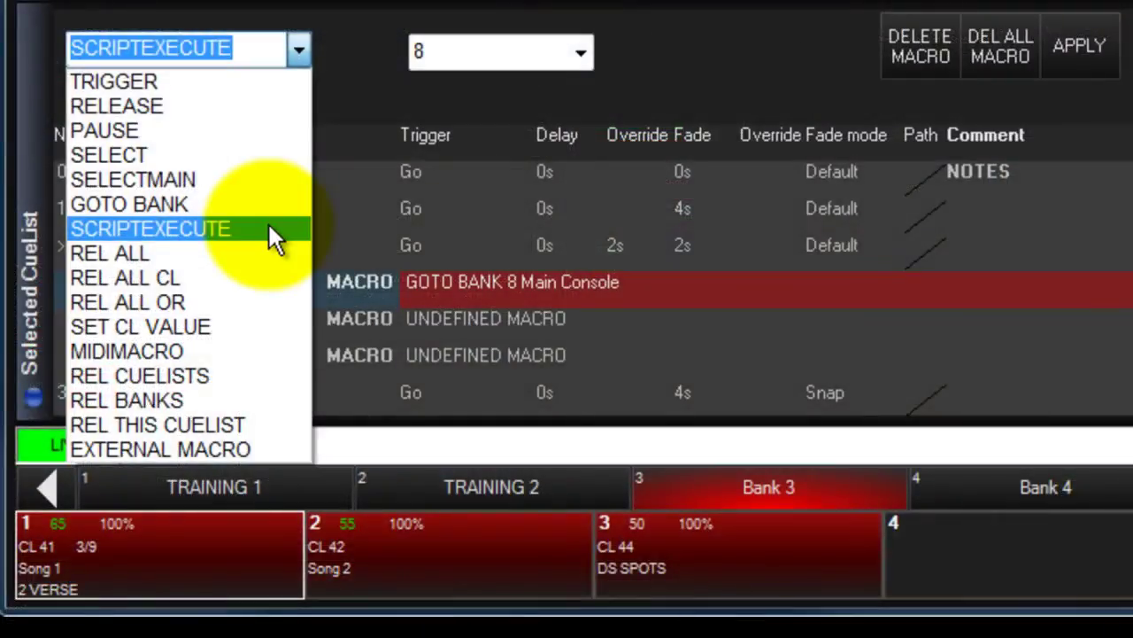
Step: Define cue 2's first macro as REL ALL with NormalRelease, except cuelist 30 TW Color, and apply it
key(Down)
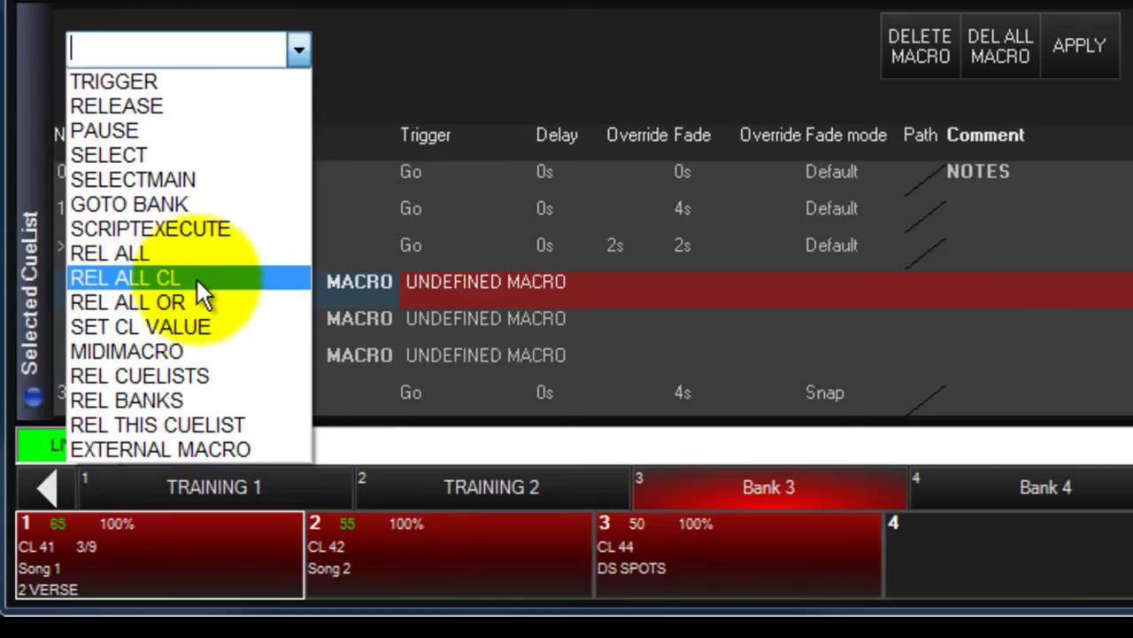
click(202, 252)
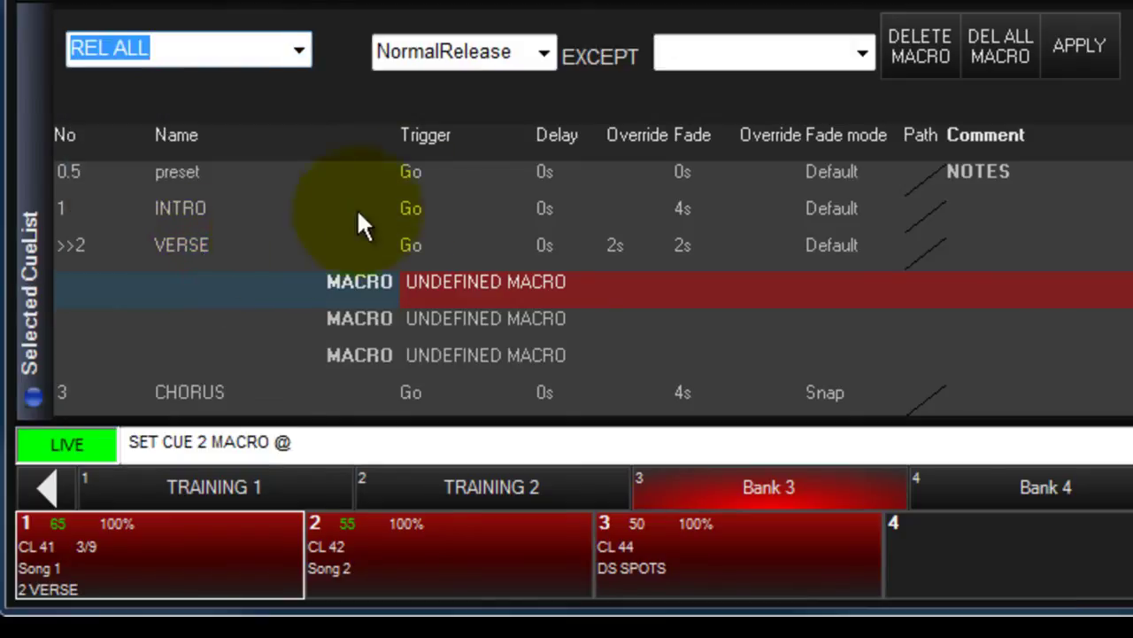
click(544, 53)
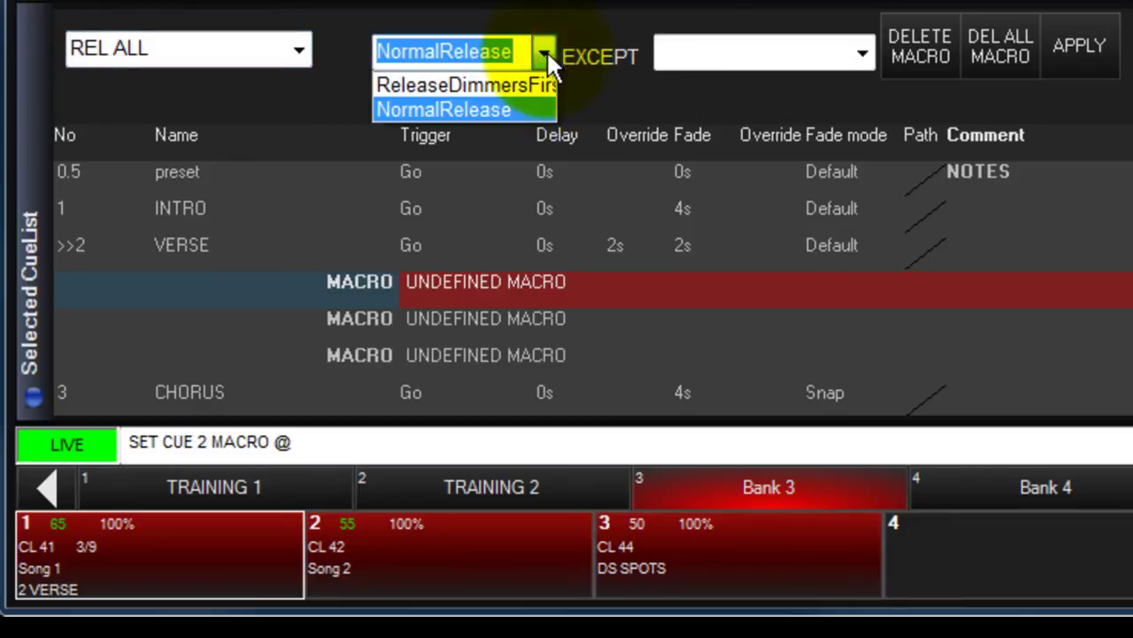
click(524, 102)
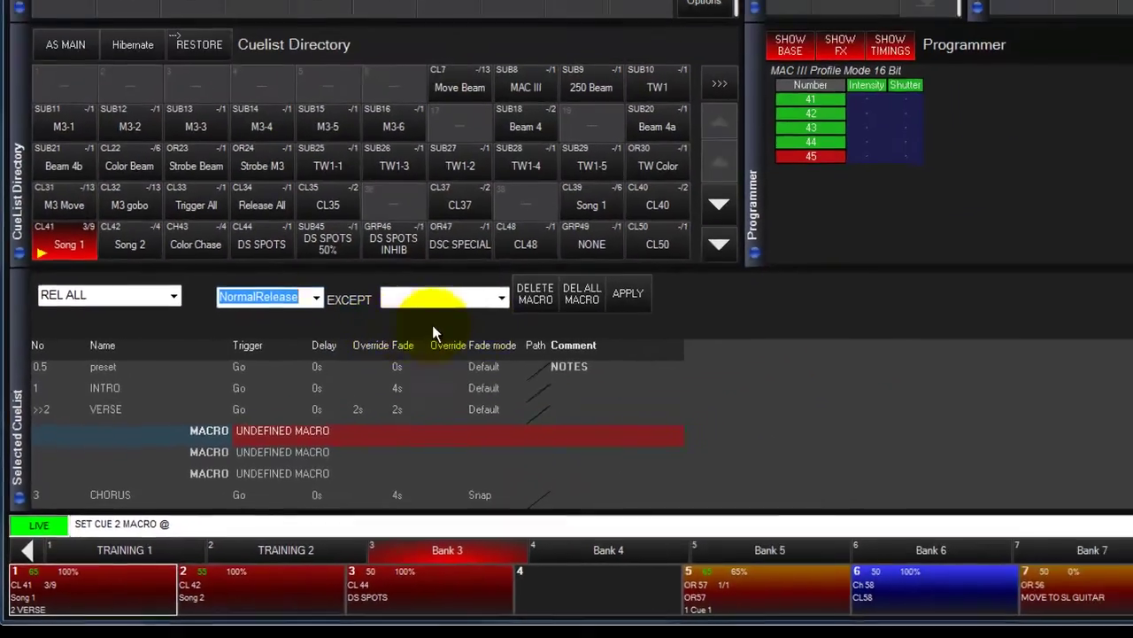
click(862, 53)
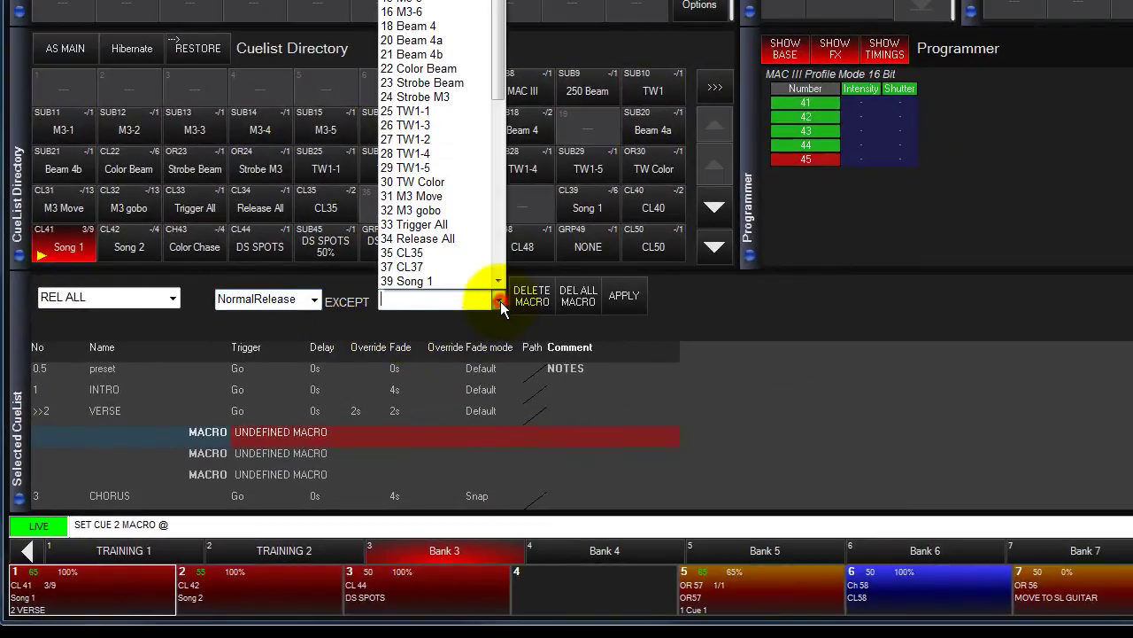
click(458, 181)
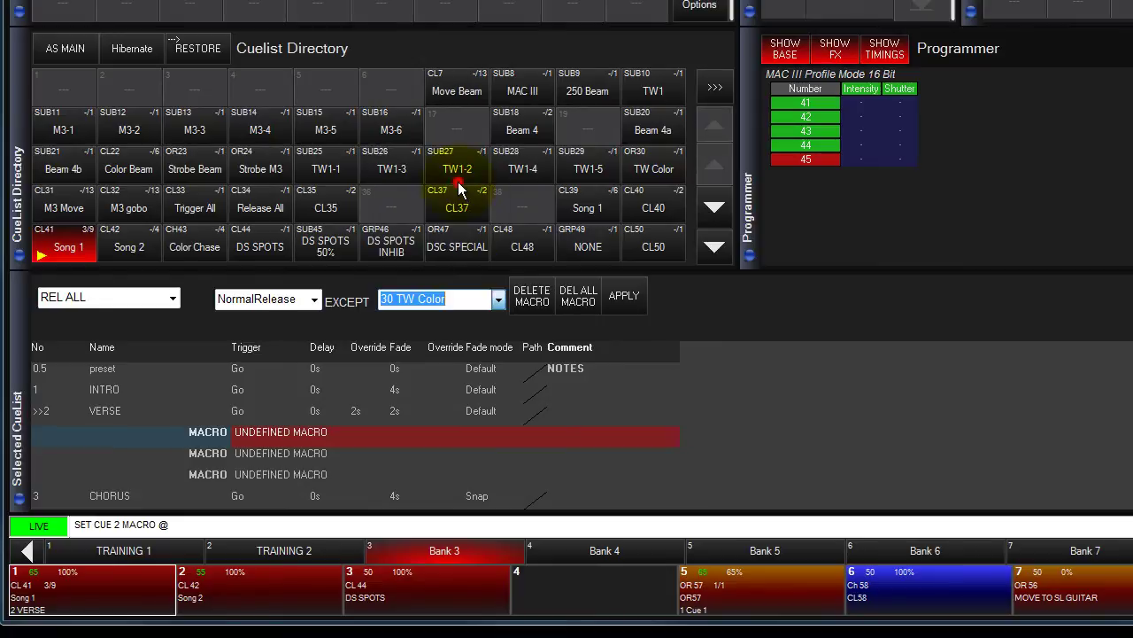
click(621, 297)
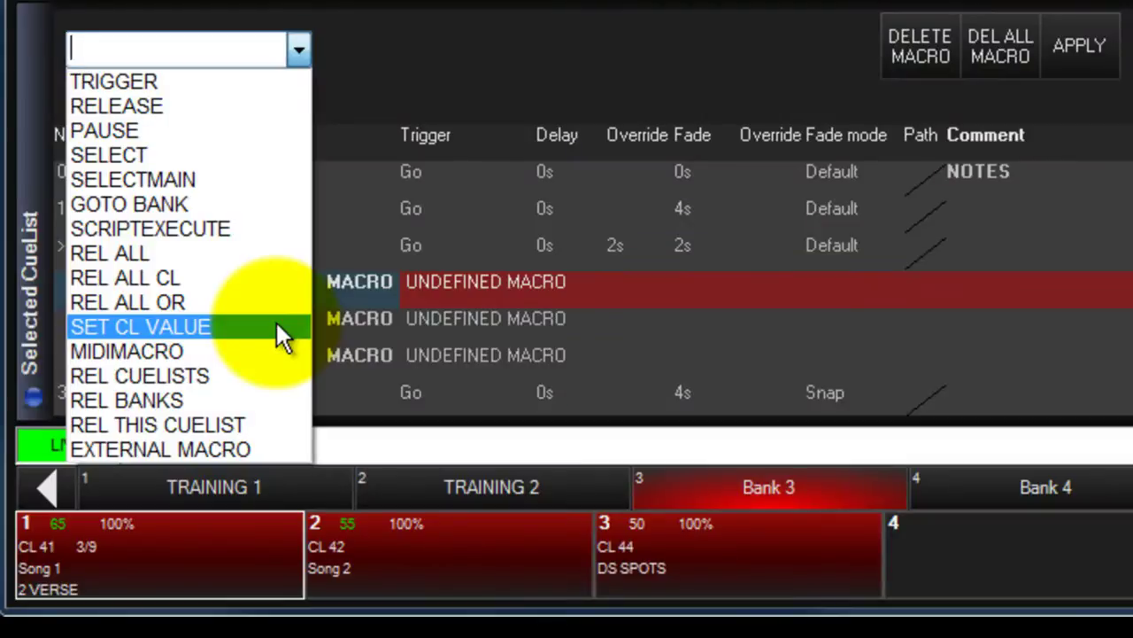
Step: Define cue 2's first macro as SET CL VALUE for cuelist 32 M3 gobo at 50% and apply it
click(277, 324)
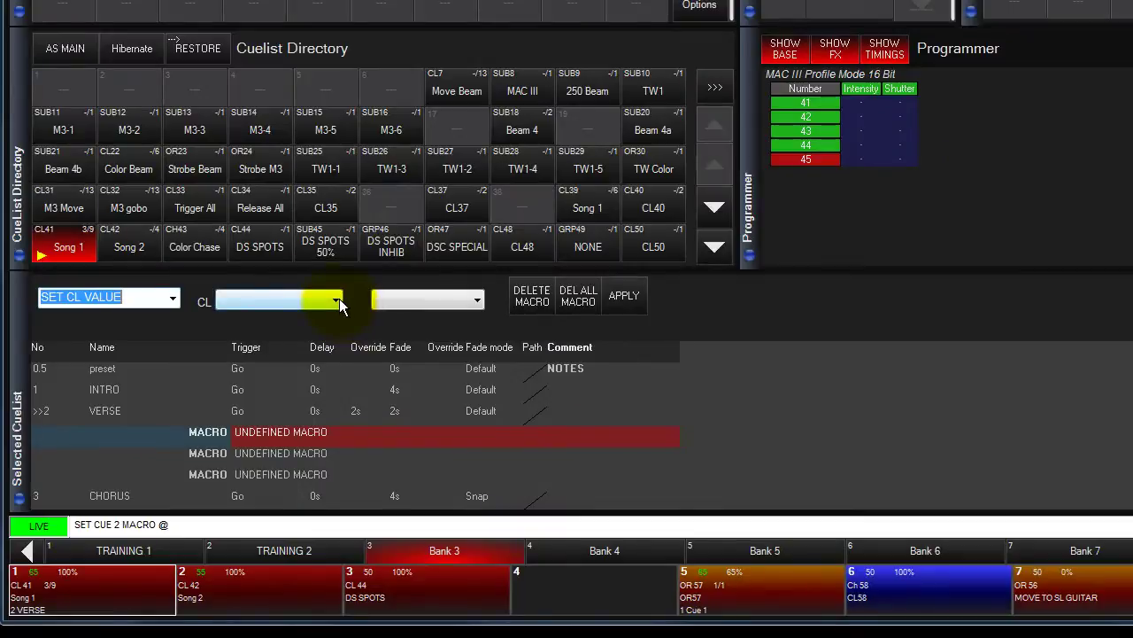
click(338, 301)
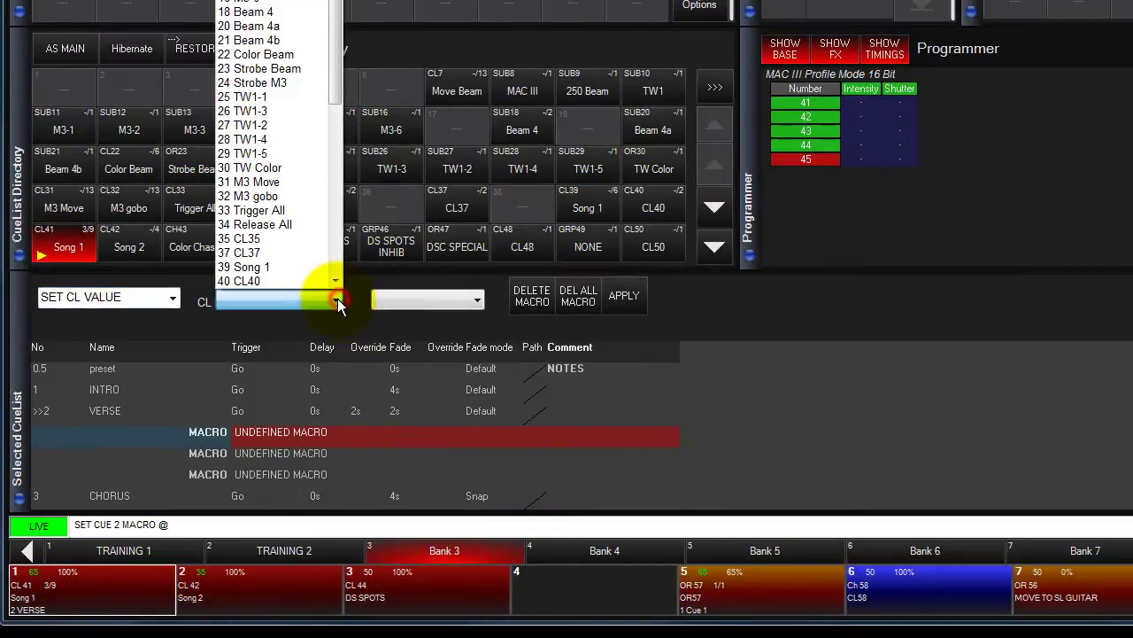
click(281, 191)
click(459, 303)
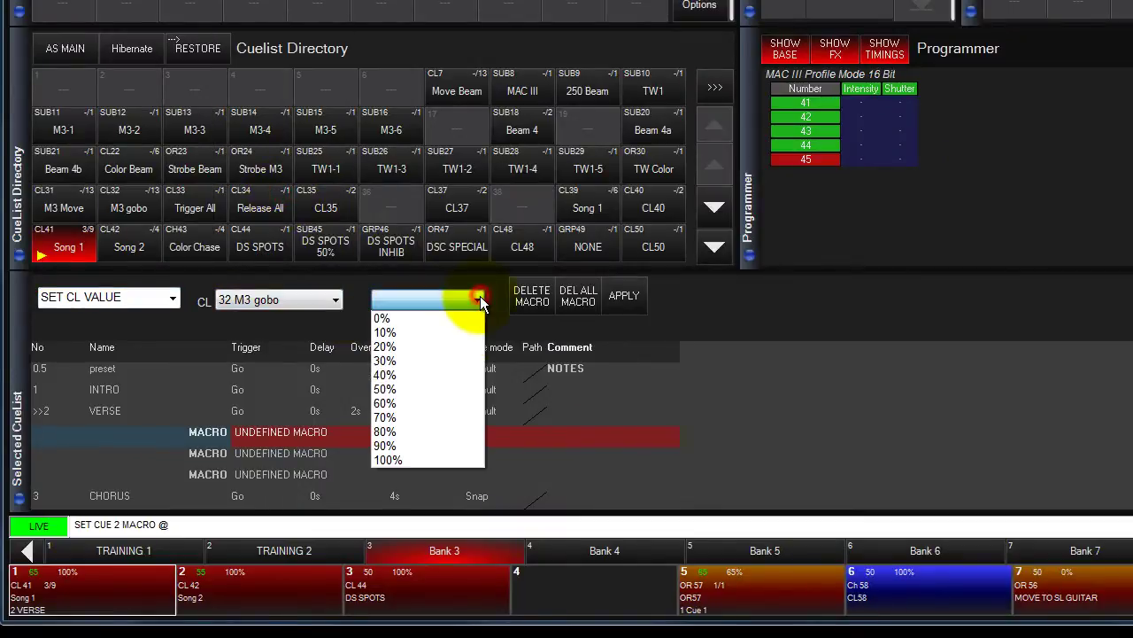
click(458, 391)
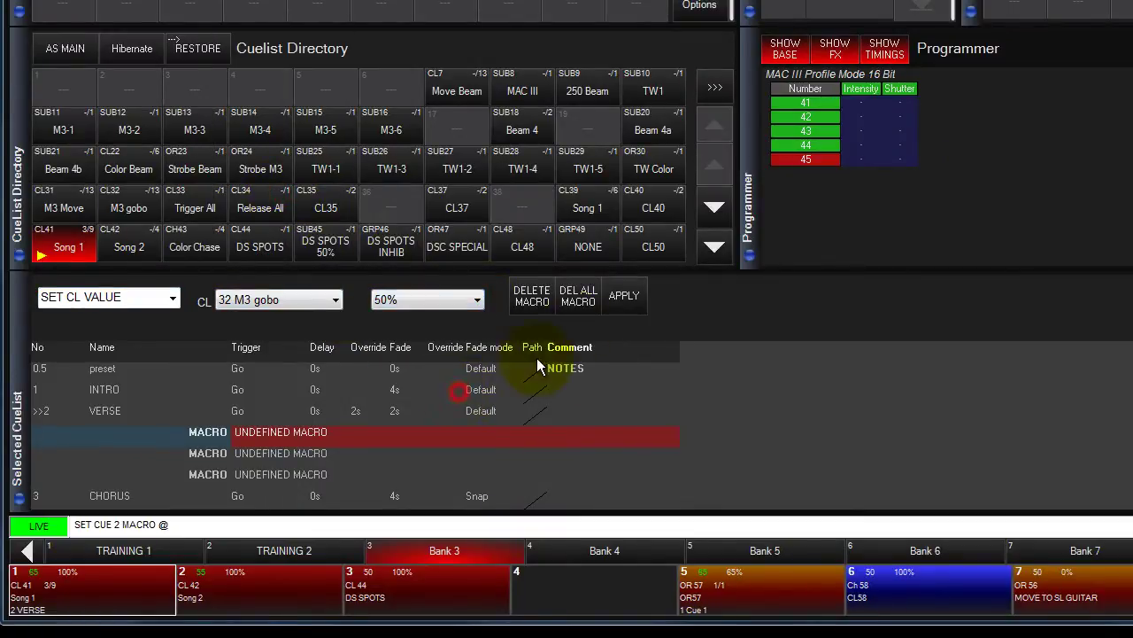
click(624, 293)
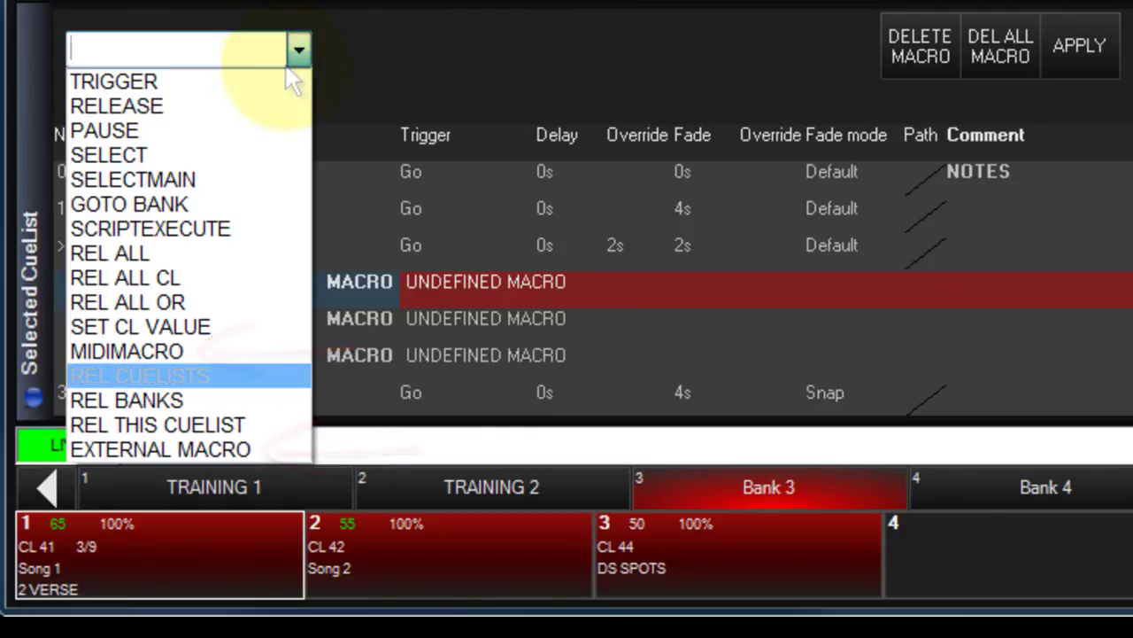
Step: Define cue 2's first macro as REL CUELISTS from 12 to 15 with a time of 2 and apply it
click(272, 376)
click(464, 54)
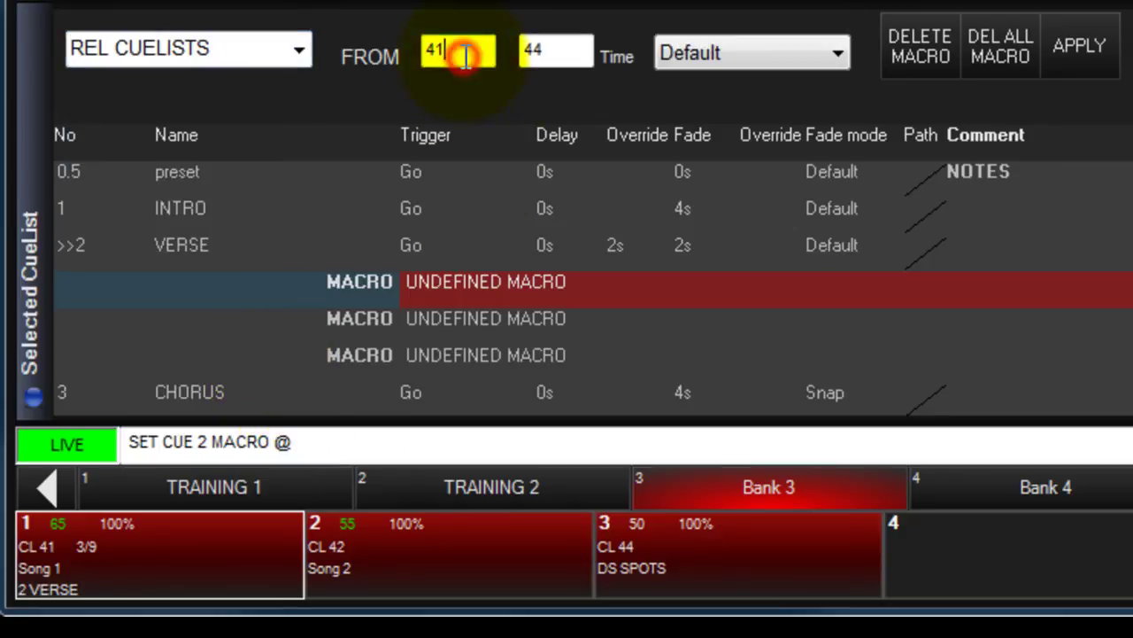
double_click(464, 55)
text(12)
click(584, 48)
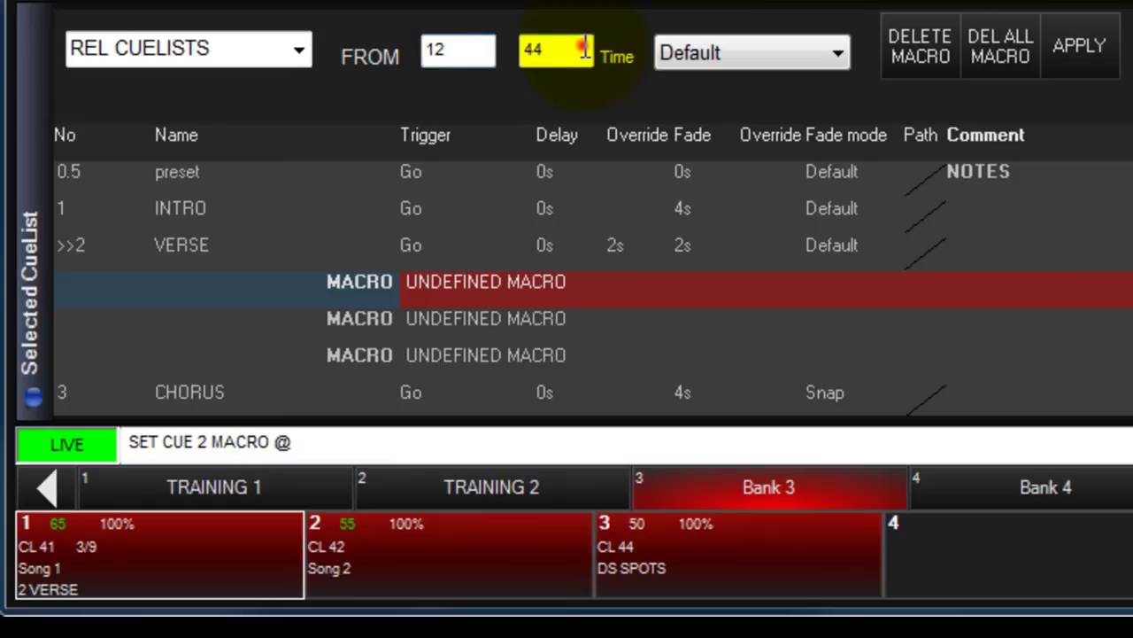
double_click(583, 48)
text(15)
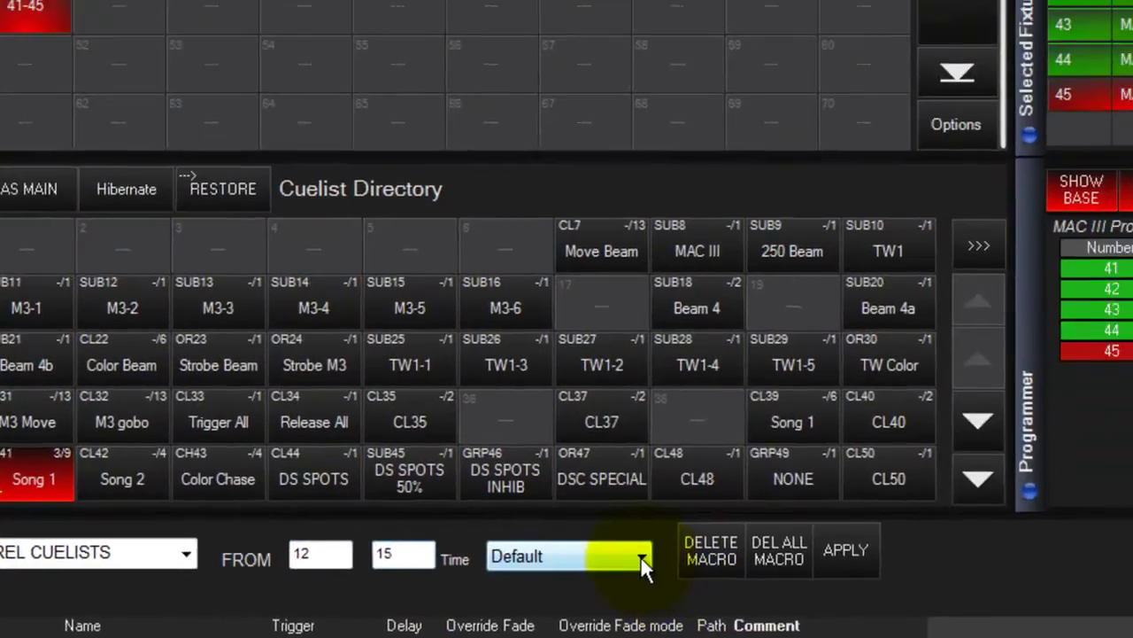
click(837, 53)
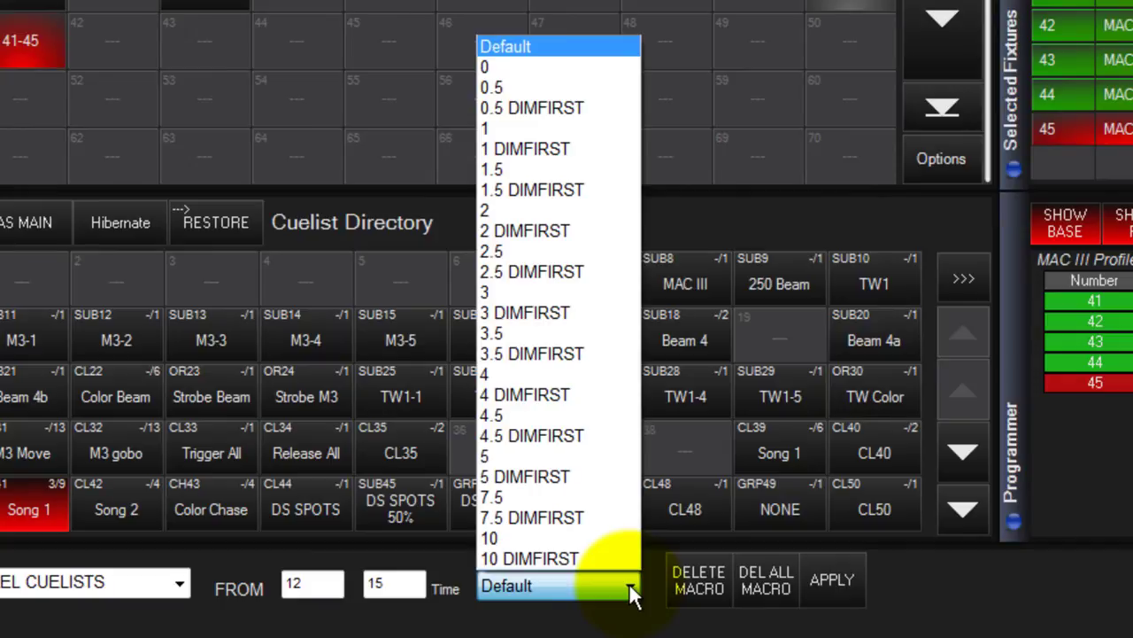
click(560, 209)
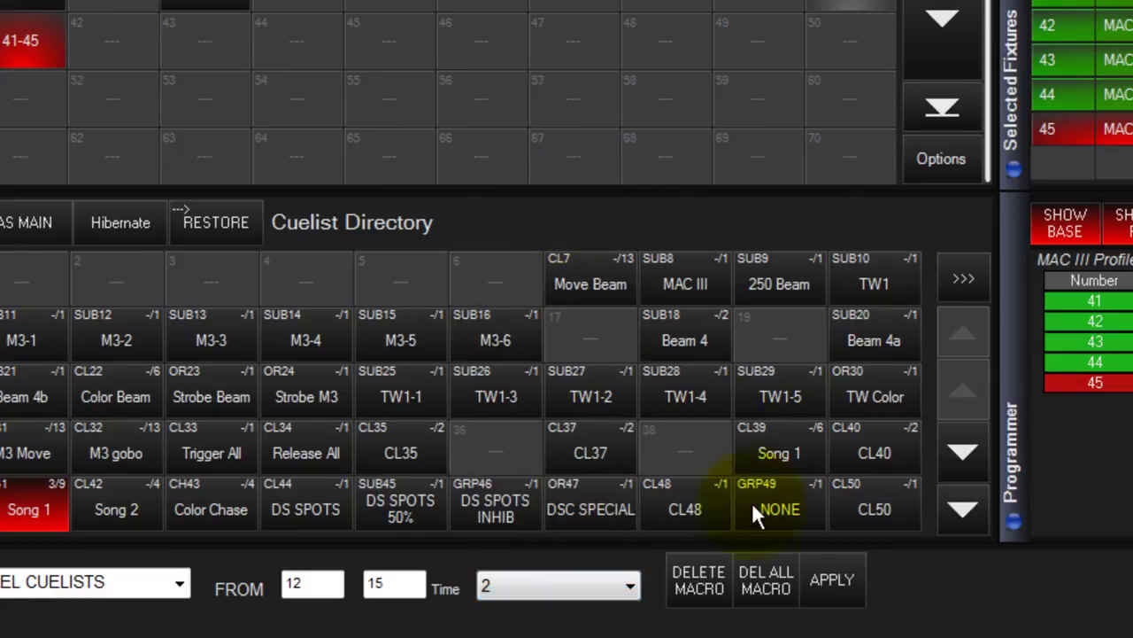
click(838, 580)
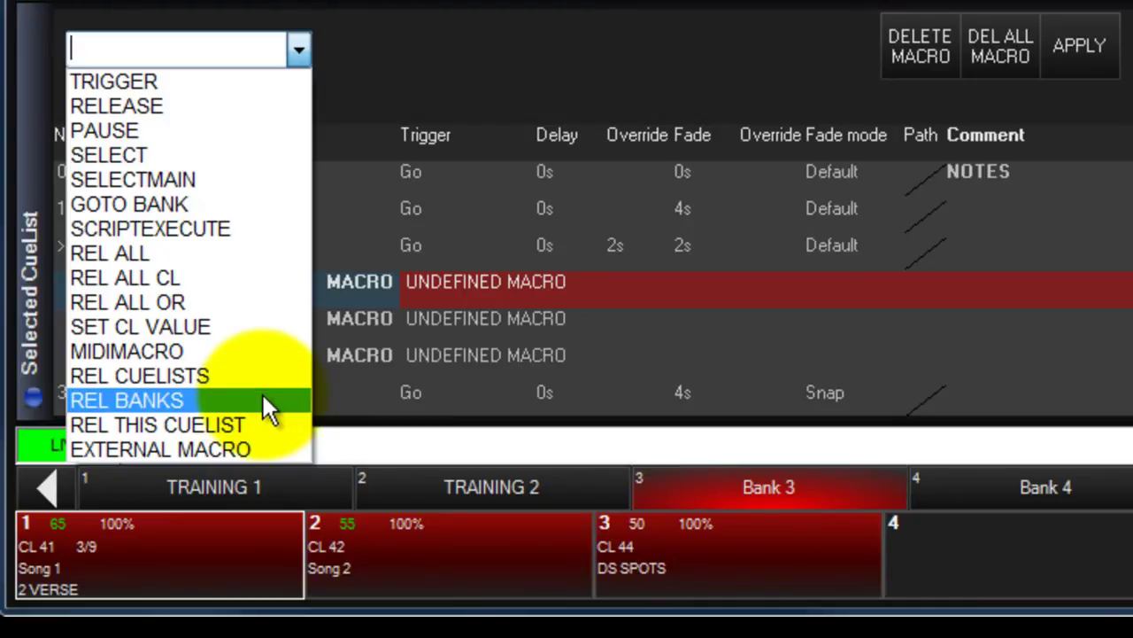
Step: Define cue 2's first macro as REL BANKS for bank 13 with a time of 2 DIMFIRST and apply it
click(264, 398)
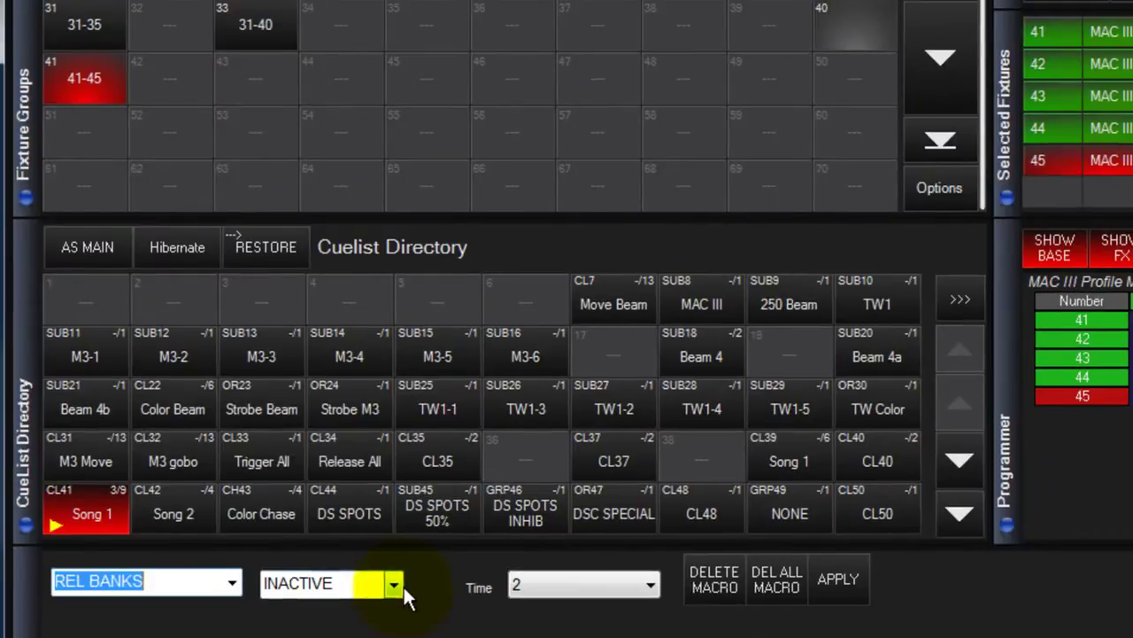
click(394, 585)
click(342, 253)
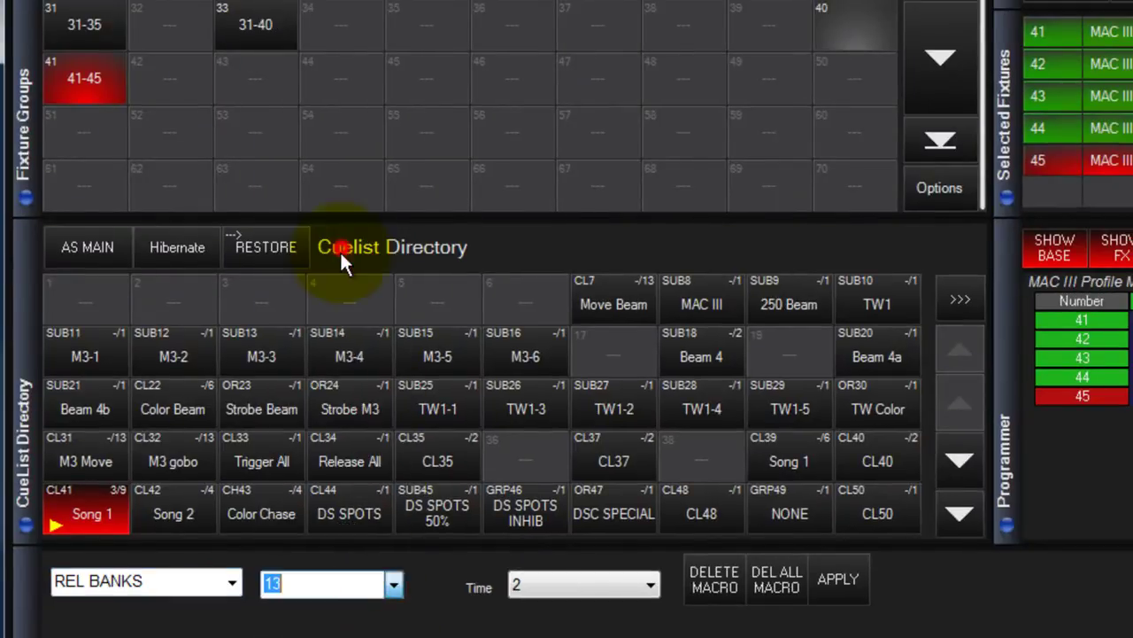
click(650, 588)
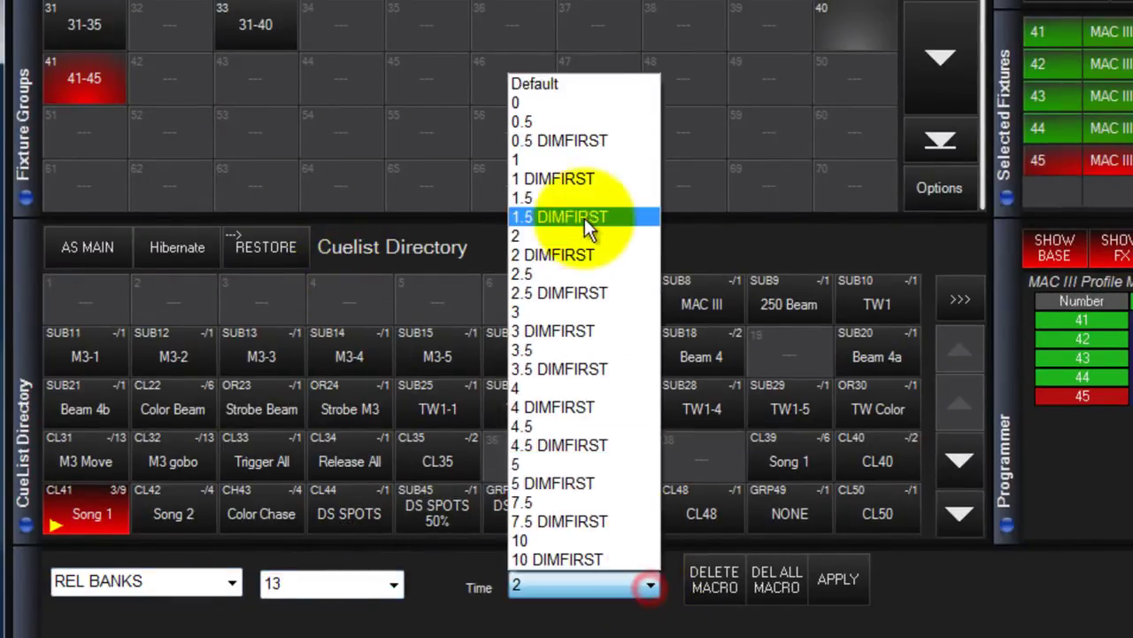
click(581, 83)
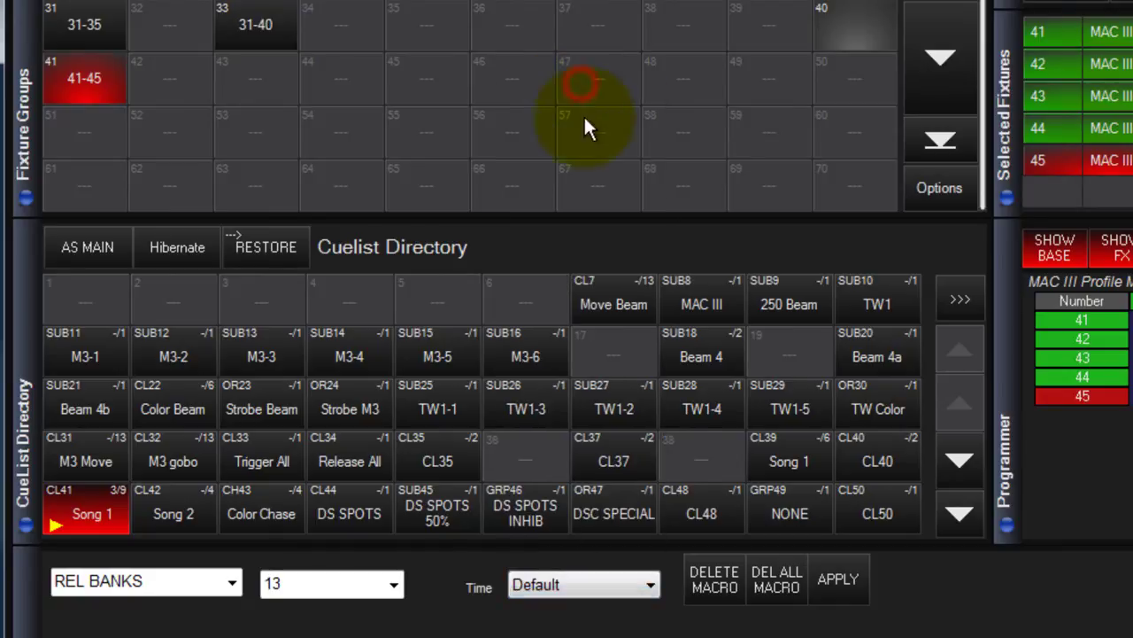
click(651, 586)
click(609, 257)
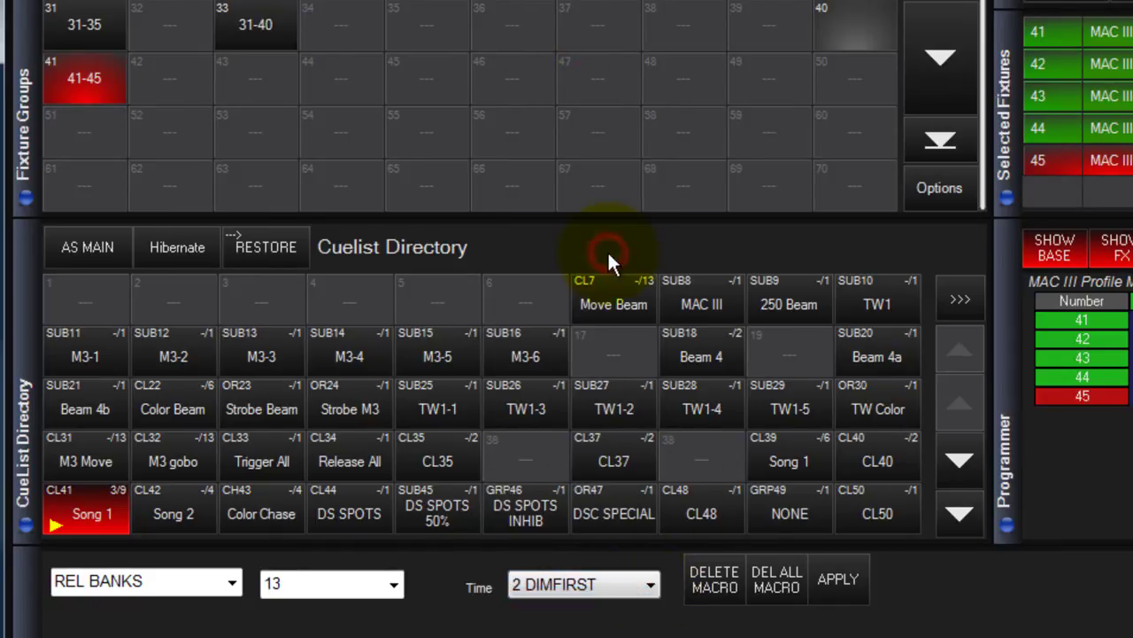
click(834, 588)
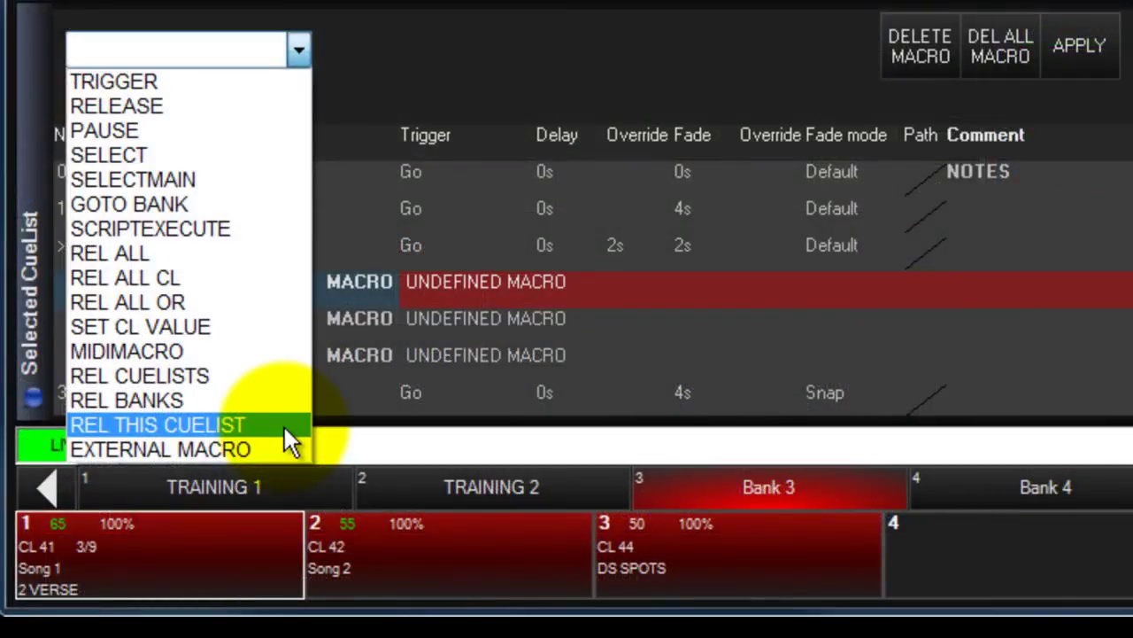
Step: Choose REL THIS CUELIST as the type of cue 2's first macro
click(285, 427)
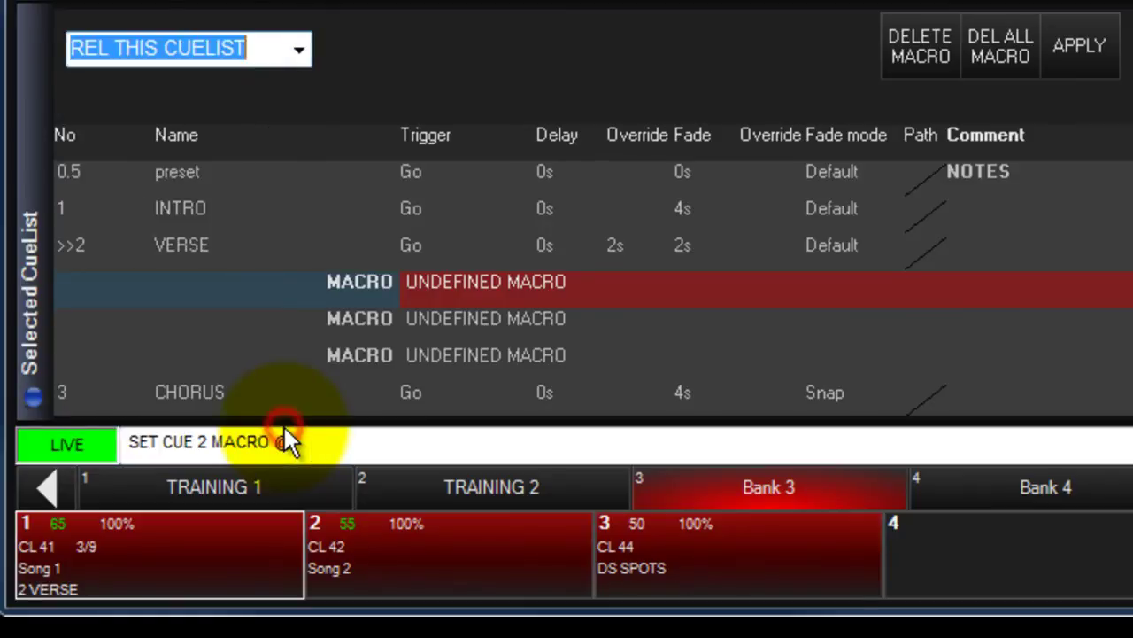